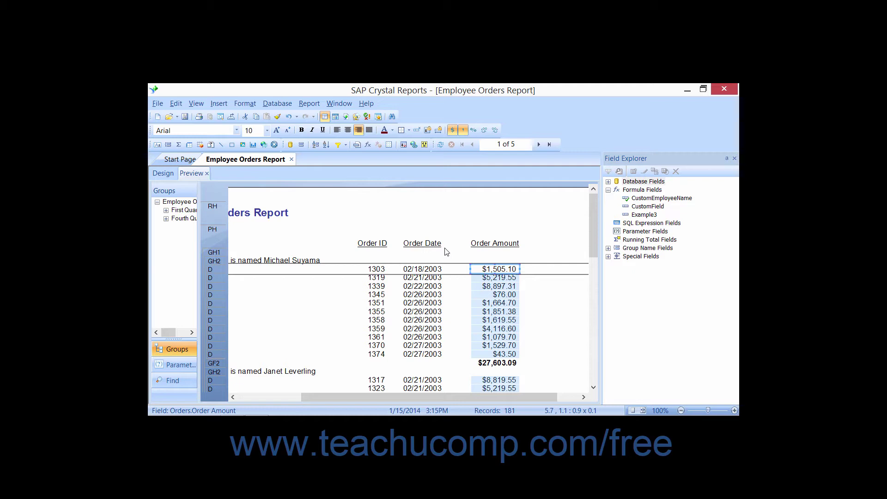
- Open the Highlighting Expert for the Order Amount field of the Details section in design view and add a new condition
left_click(165, 173)
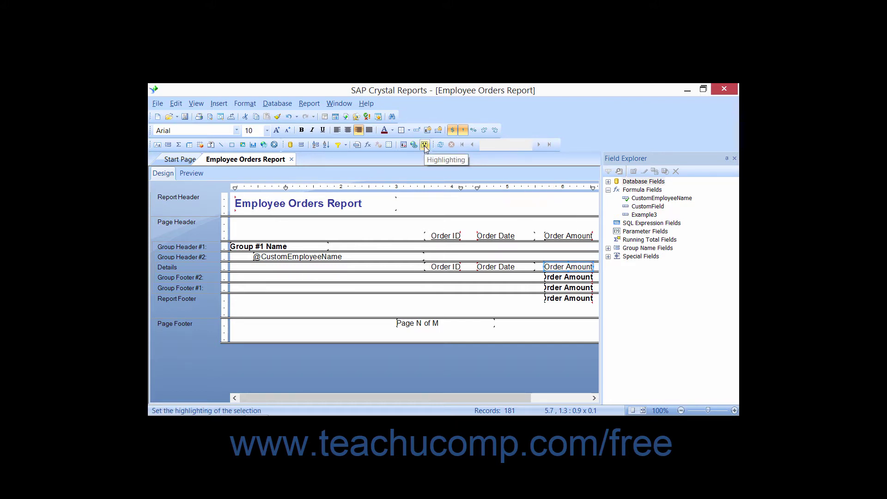
left_click(252, 107)
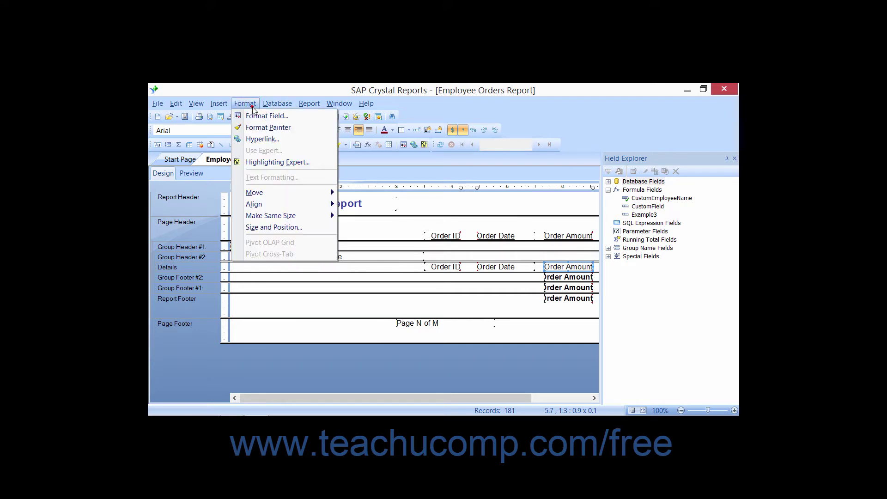
left_click(257, 163)
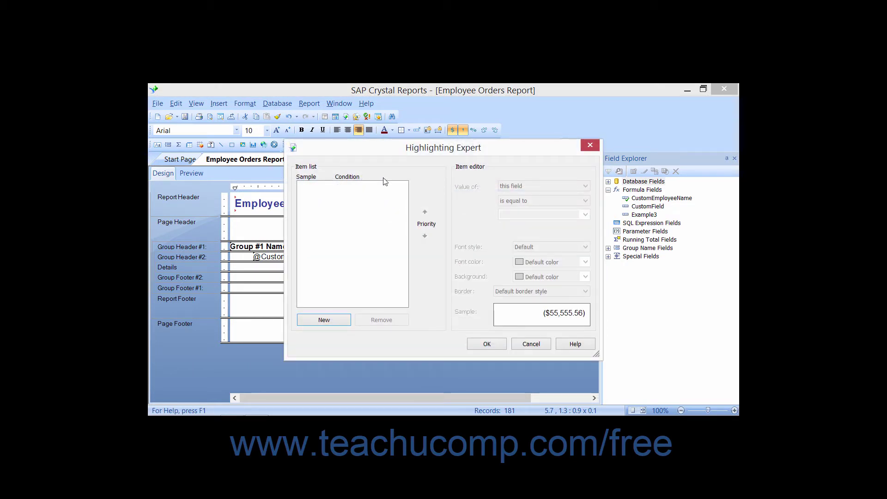
left_click(336, 321)
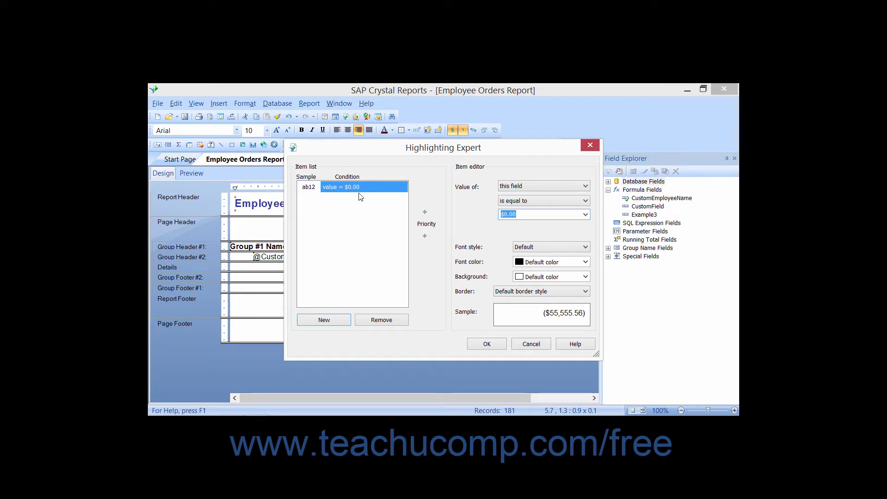
left_click(384, 187)
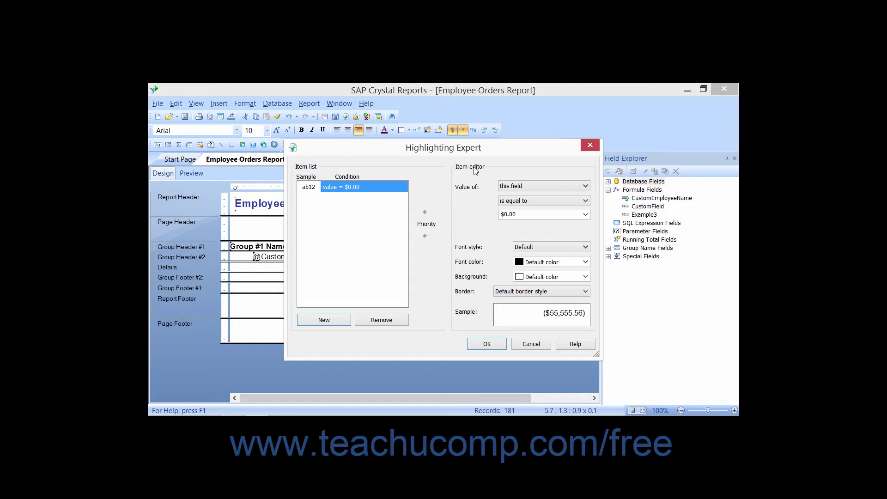
- Set the condition to apply when this field's value is greater than or equal to 2000
left_click(523, 187)
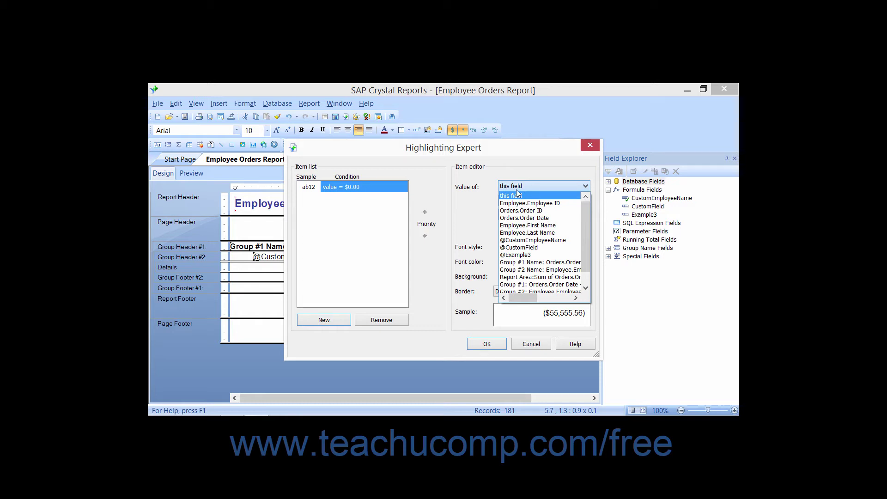
left_click(517, 188)
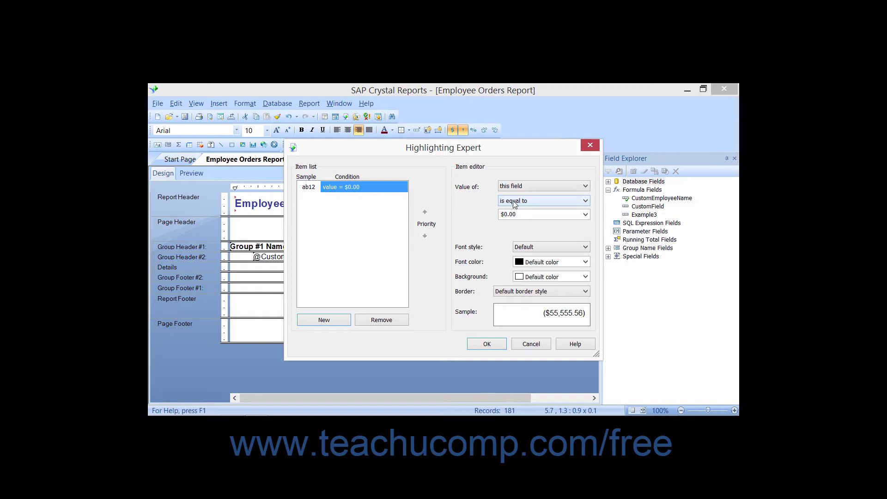
left_click(515, 204)
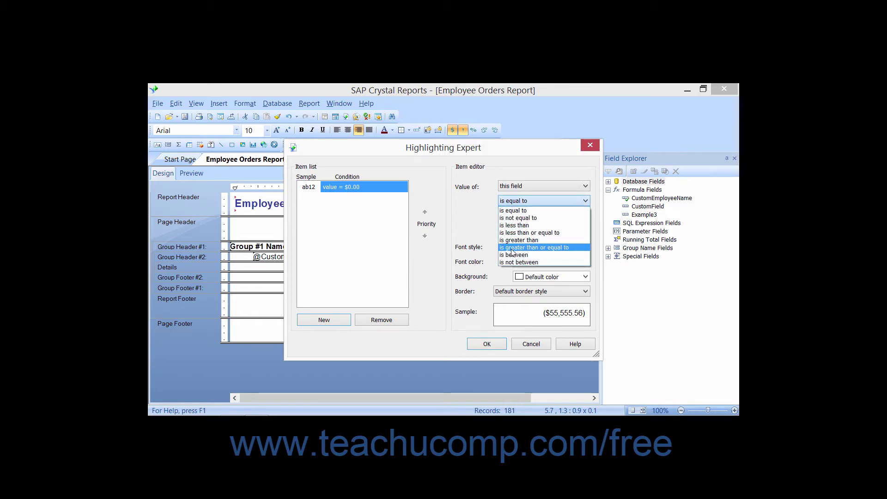
left_click(512, 249)
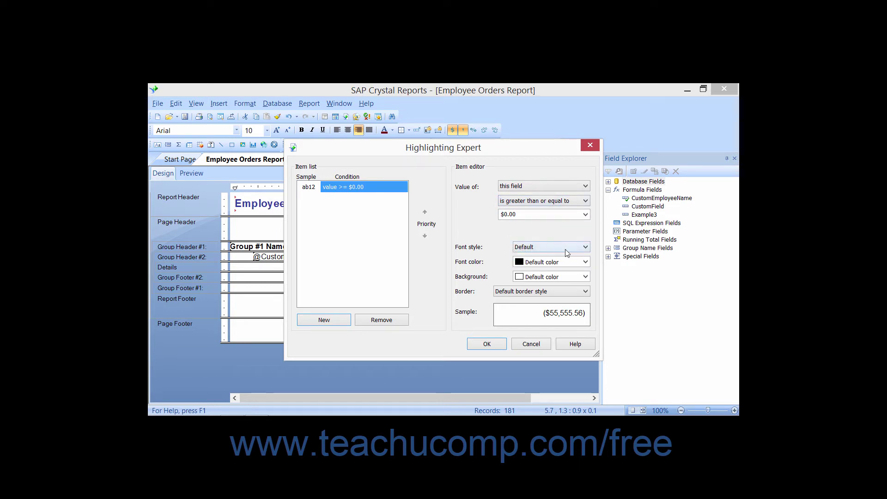
left_click(586, 216)
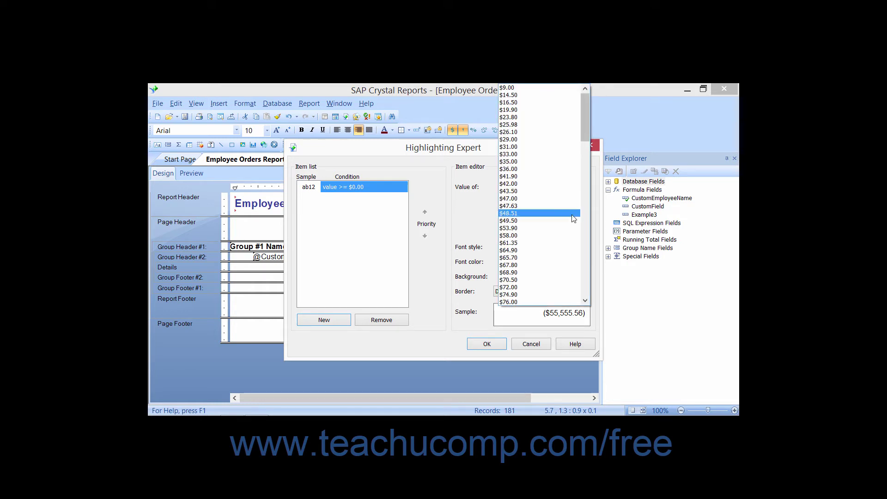
left_click(454, 208)
type("2000")
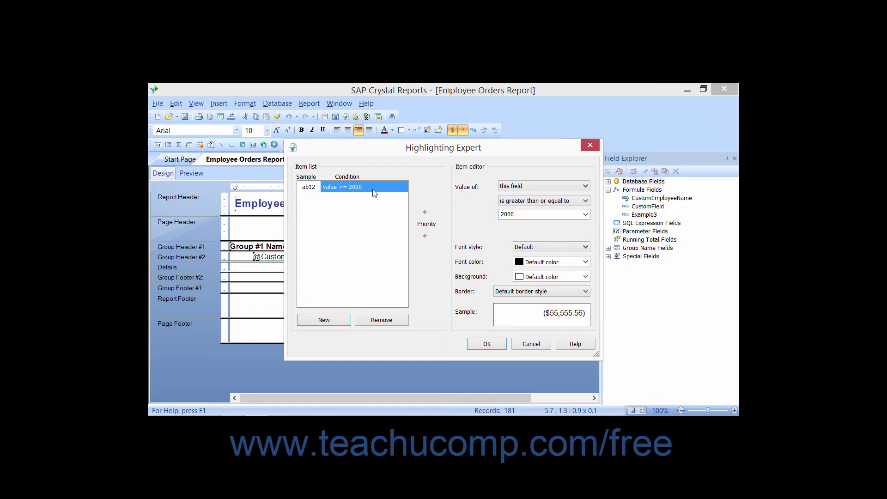
- Format the values meeting the condition with a Bold font style and a Green font color
left_click(555, 251)
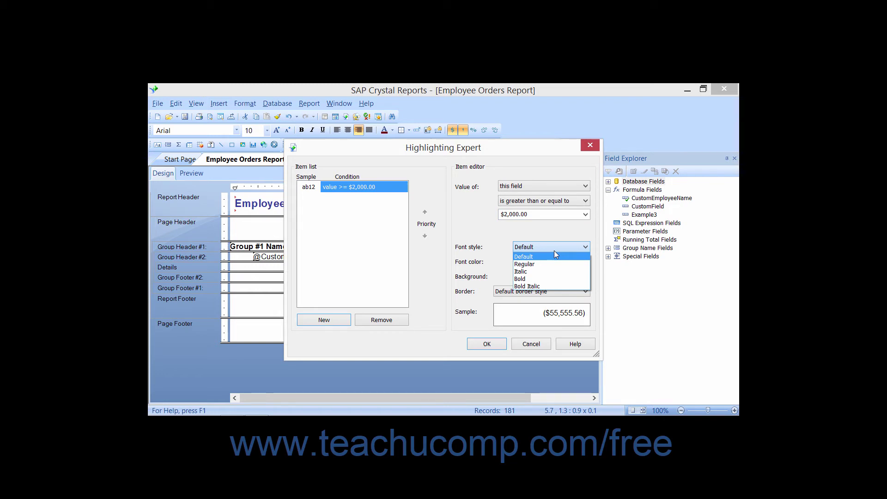
left_click(537, 278)
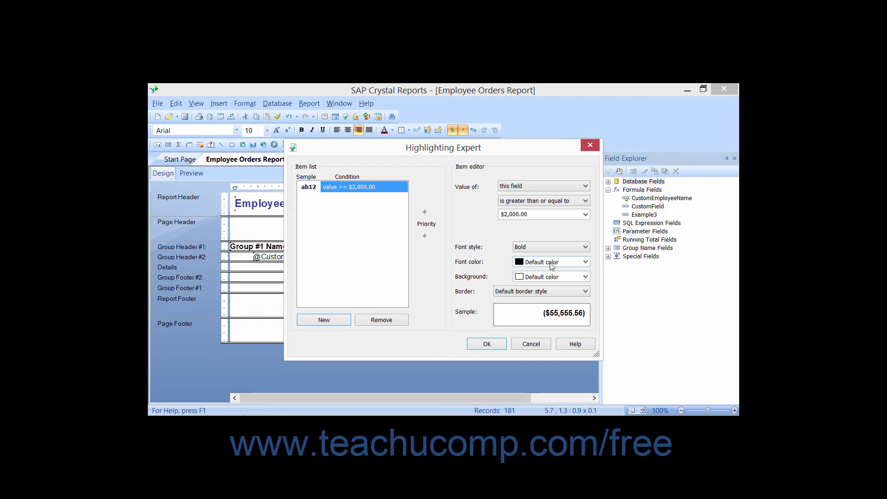
left_click(551, 266)
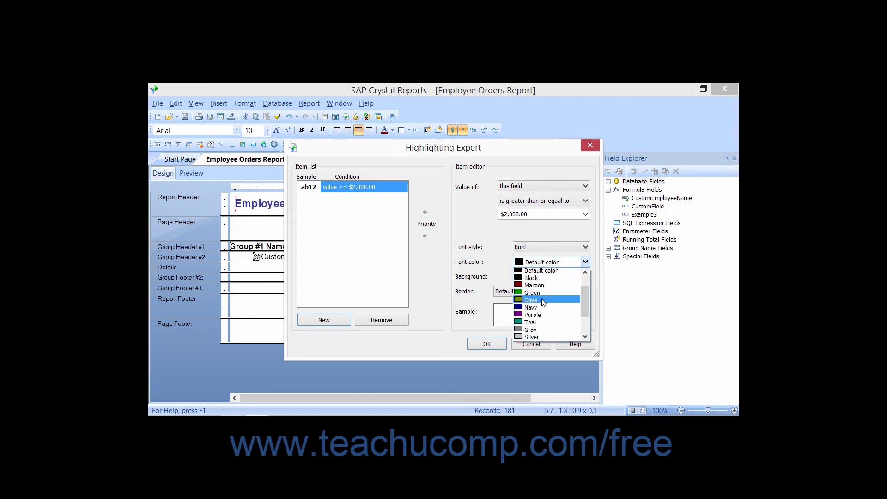
scroll(541, 305, "down", 3)
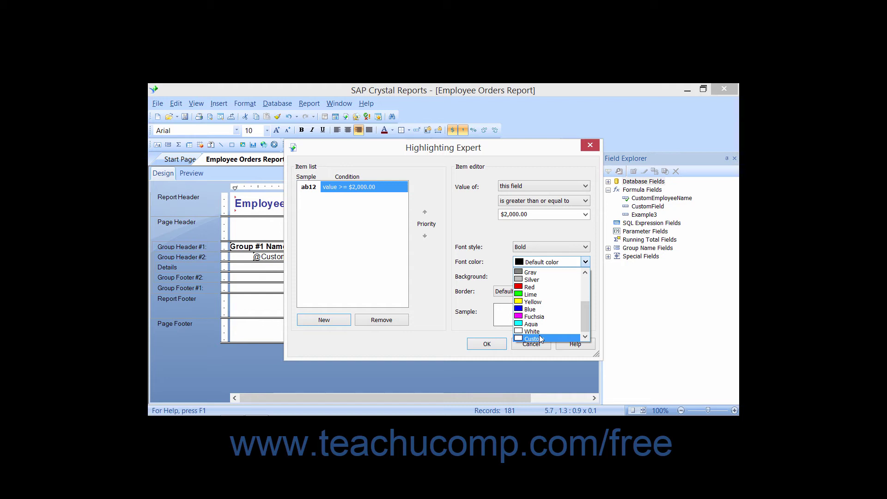
scroll(545, 292, "up", 3)
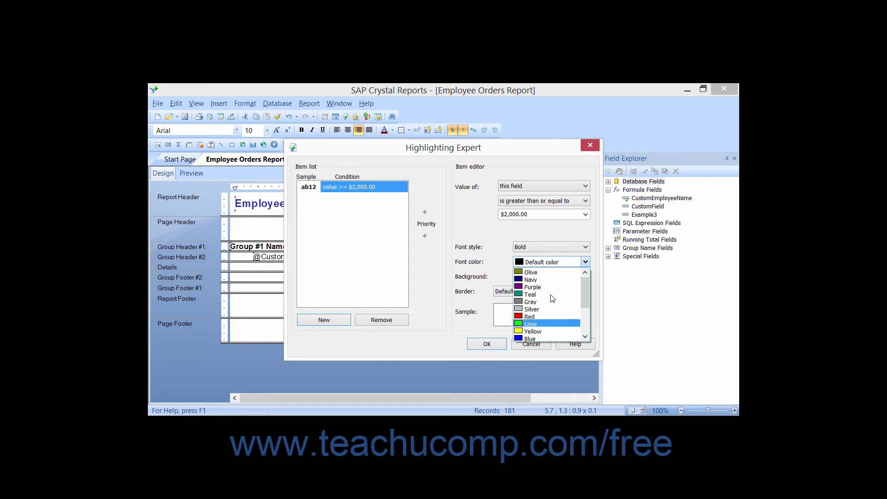
left_click(544, 294)
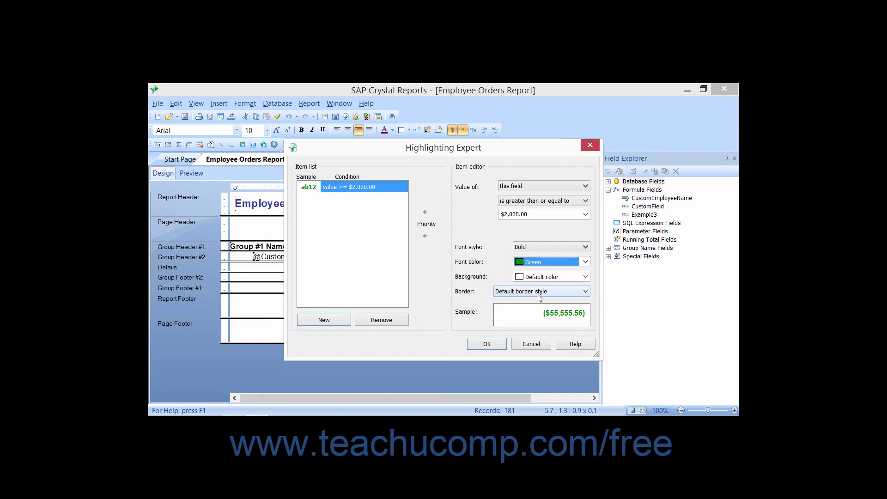
- Keep the default background color and the default border style for the highlighted values
left_click(551, 276)
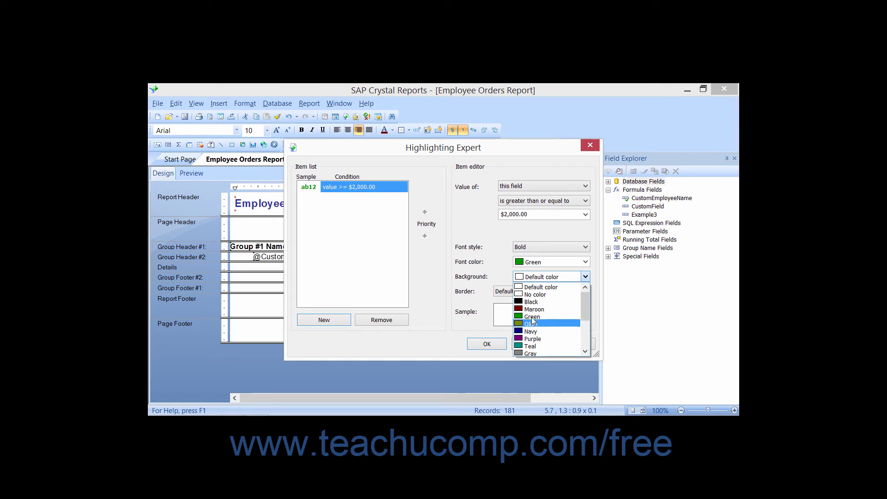
left_click(539, 287)
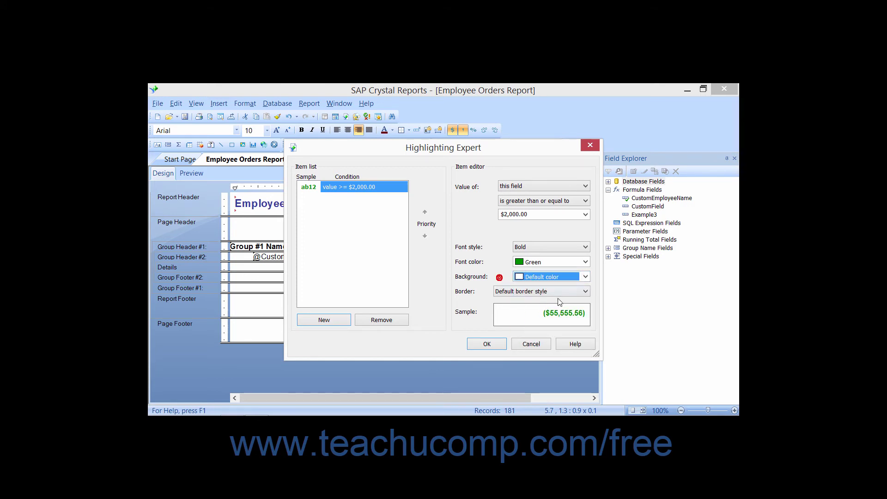
left_click(586, 291)
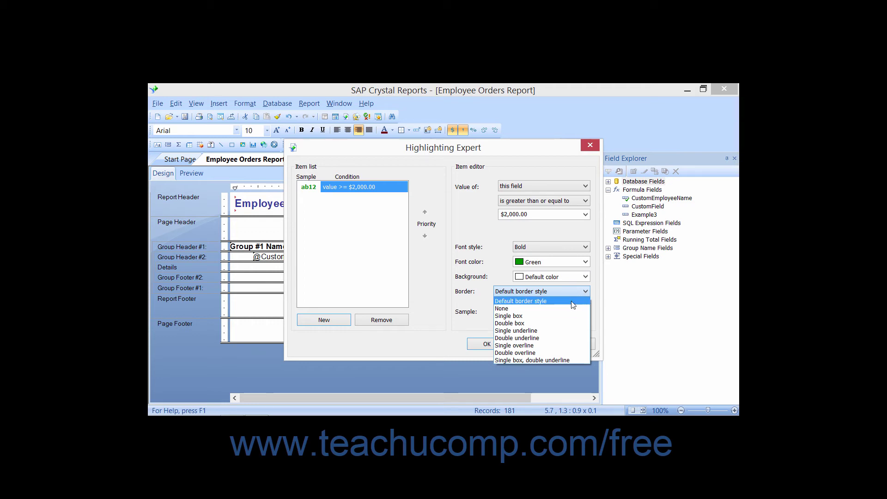
left_click(585, 293)
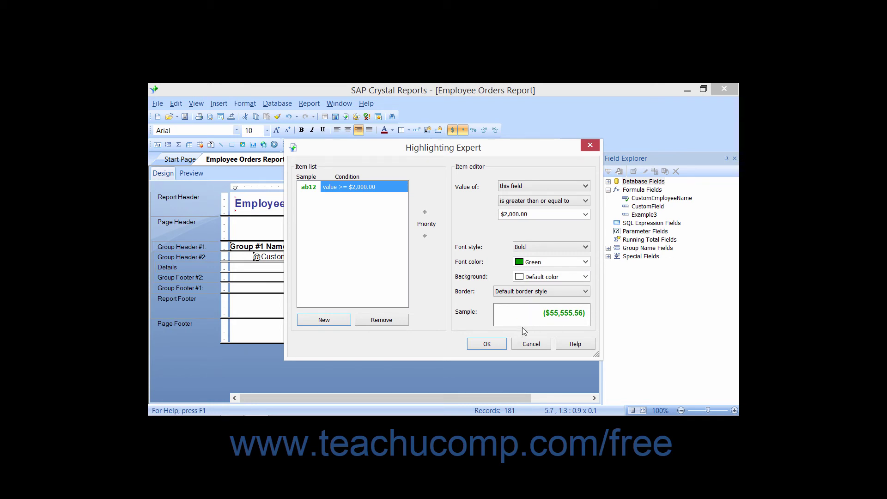
- Add a second highlighting condition with its default settings and remove it from the item list
left_click(343, 323)
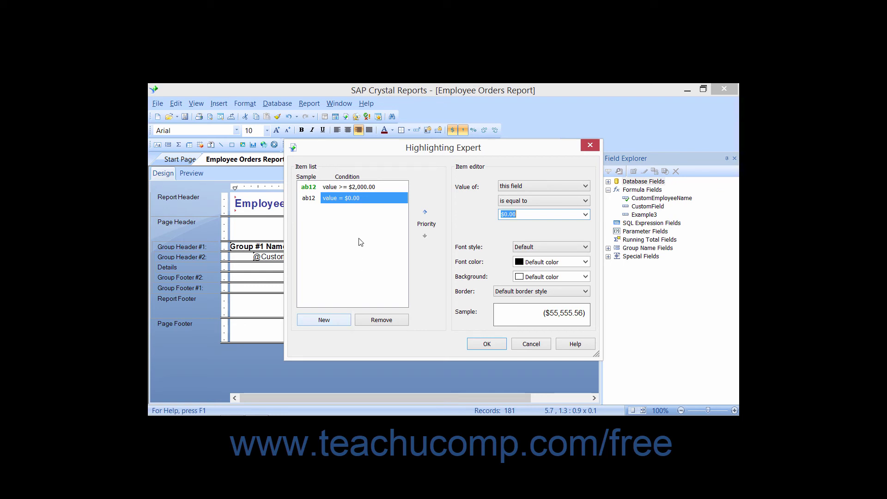
left_click(357, 203)
left_click(382, 320)
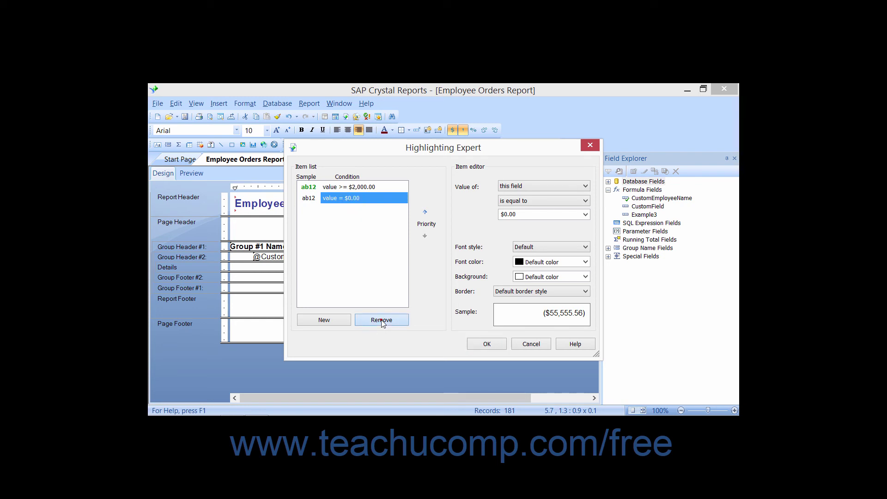
- Add another default condition, try raising and lowering its priority in the item list, and remove it
left_click(337, 320)
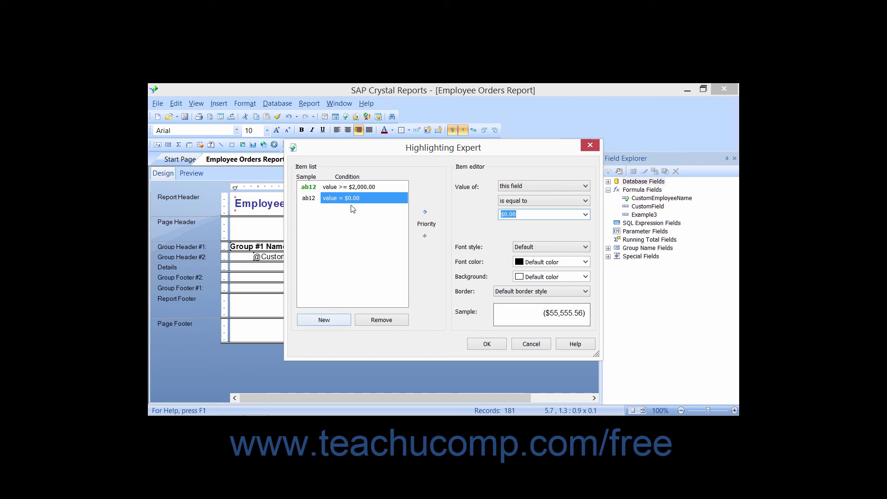
left_click(425, 212)
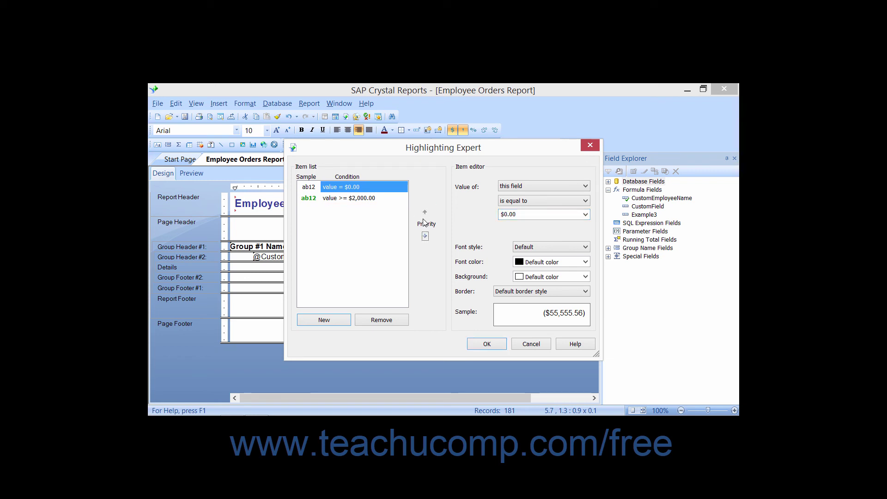
left_click(425, 237)
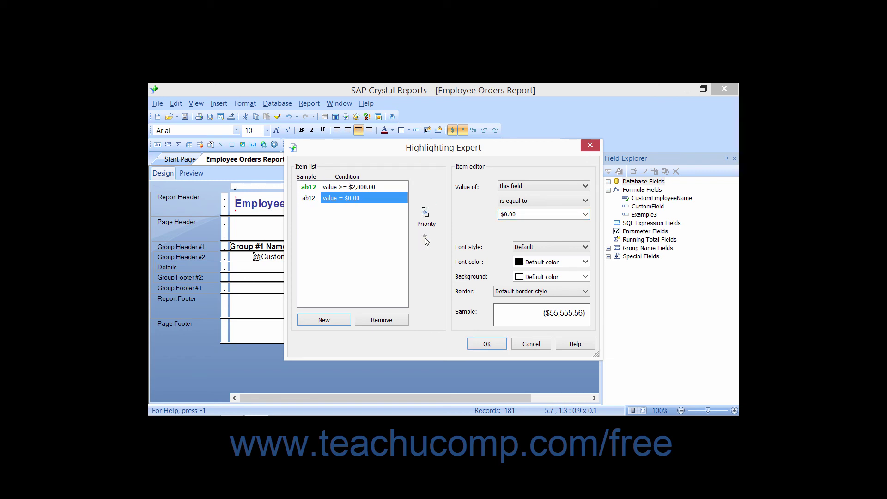
left_click(377, 321)
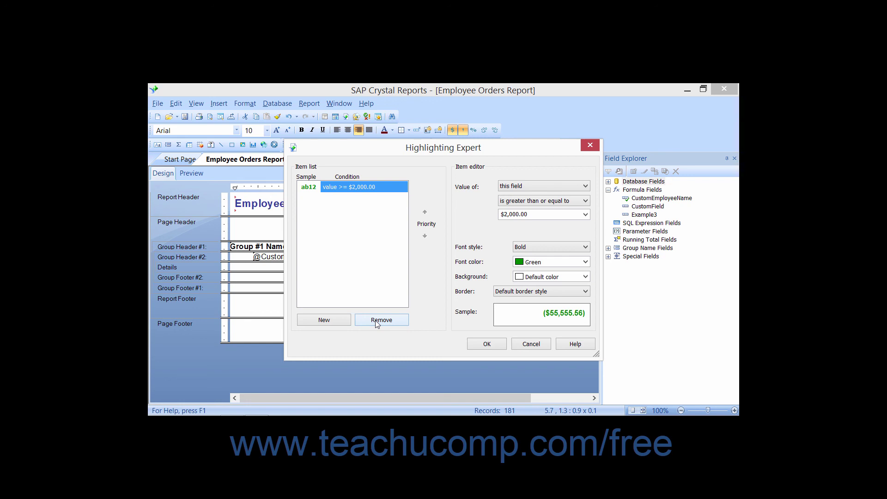
- Apply the highlighting to the Order Amount field and preview the report
left_click(481, 350)
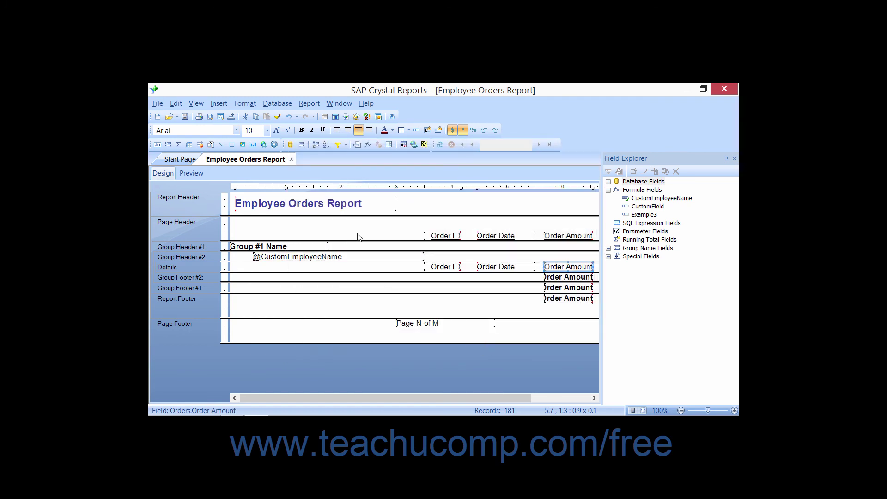
left_click(192, 172)
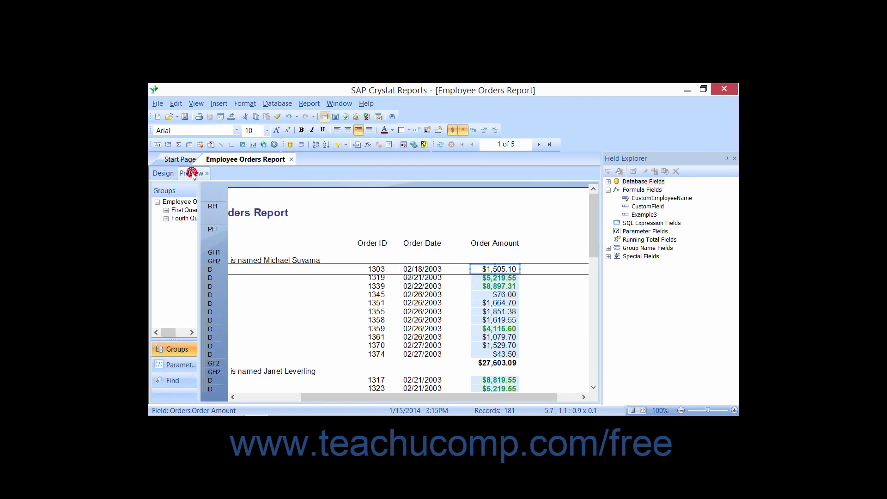